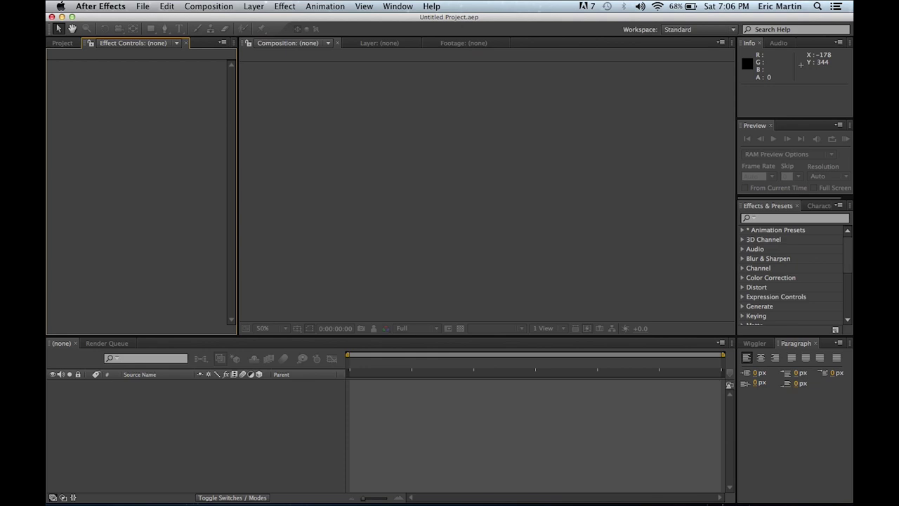
Step: Show the Composition menu commands in the empty, untitled project
left_click(209, 6)
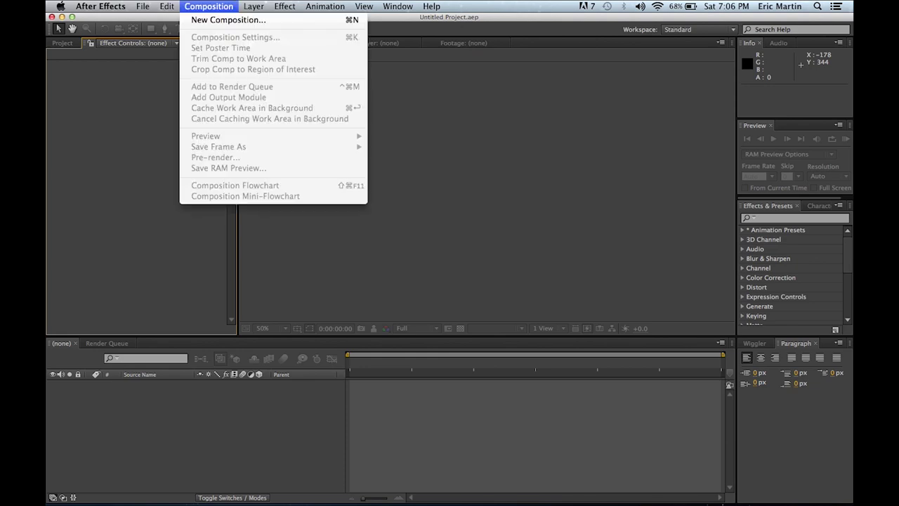
Step: Make a new HDTV 1080 29.97 composition named 'Wiggler', 30 seconds long
left_click(212, 29)
left_click(218, 8)
left_click(219, 21)
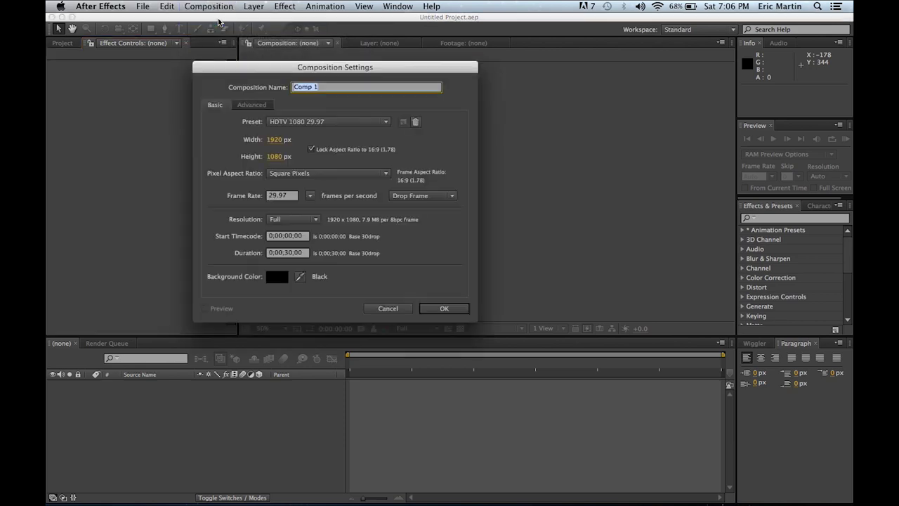
type("Wiggler")
left_click(448, 309)
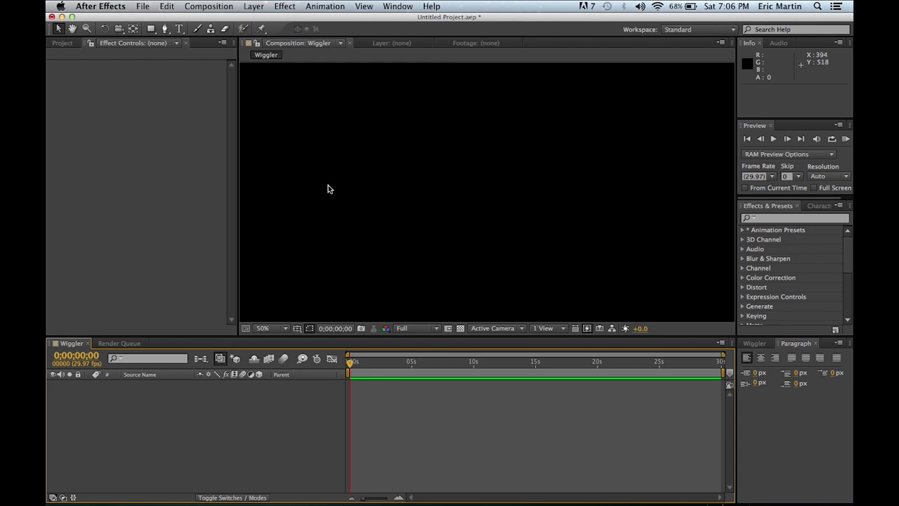
Step: Add a 1920×1080 solid coloured royal blue to fill the Wiggler comp
left_click(253, 7)
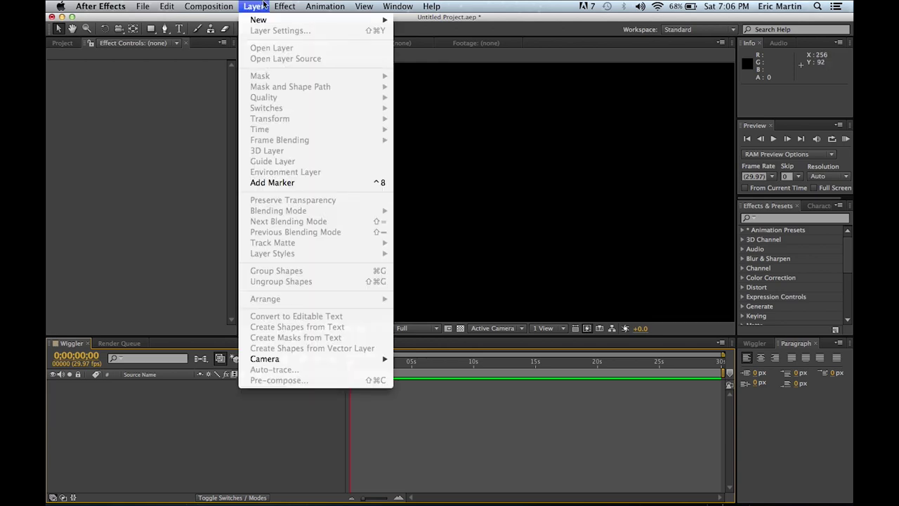
mouse_move(273, 7)
mouse_move(267, 22)
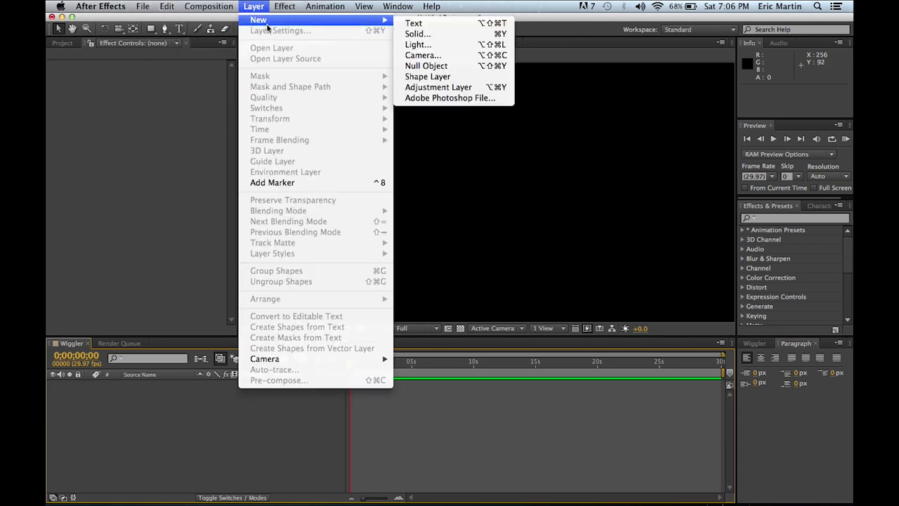
left_click(464, 34)
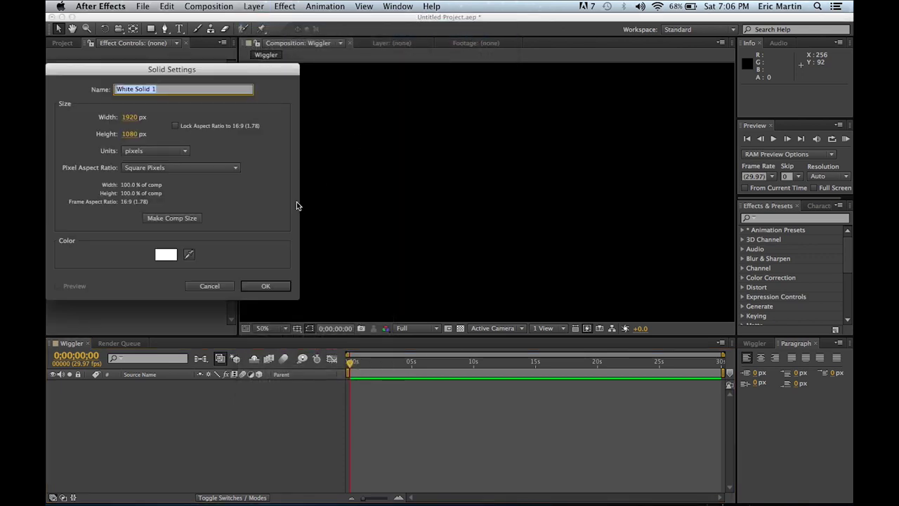
left_click(175, 256)
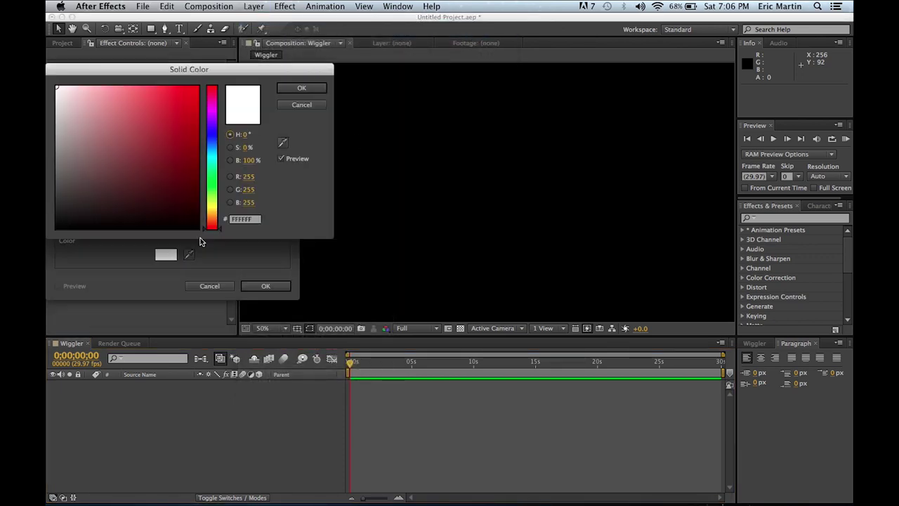
left_click(167, 185)
left_click(215, 140)
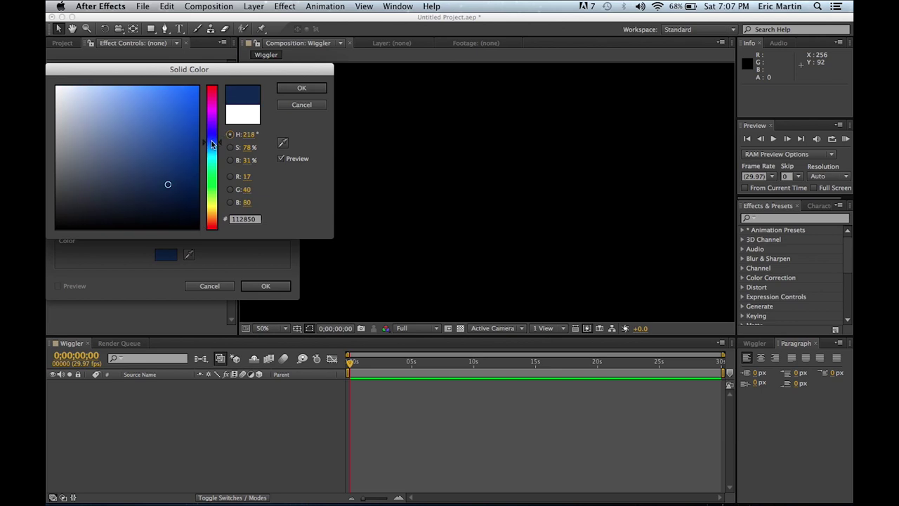
left_click(159, 141)
left_click(302, 88)
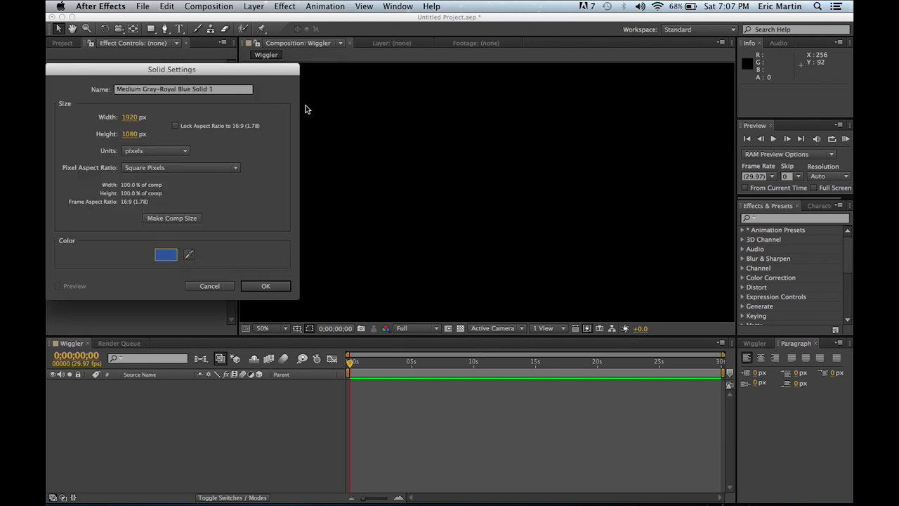
left_click(267, 286)
left_click(180, 29)
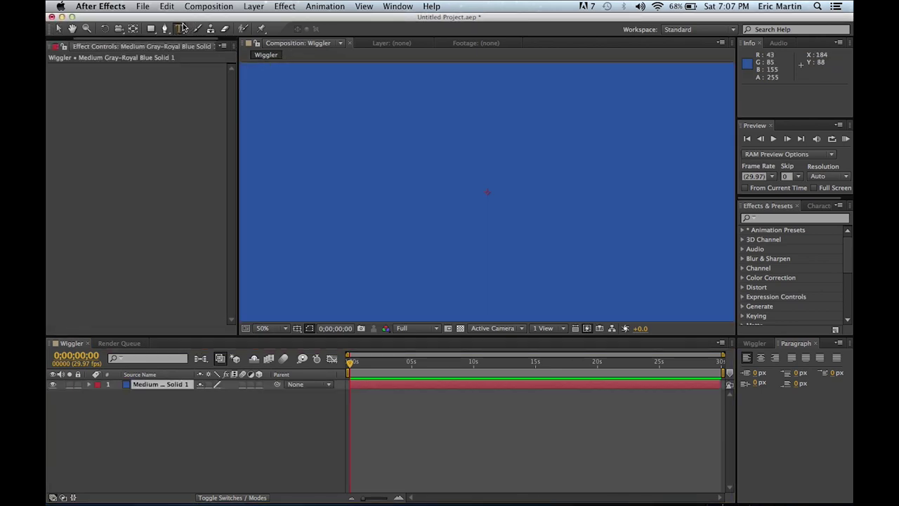
Step: Type 'Wiggler' in yellow 133 px Helvetica Oblique and move it down to 494, 524
left_click(352, 169)
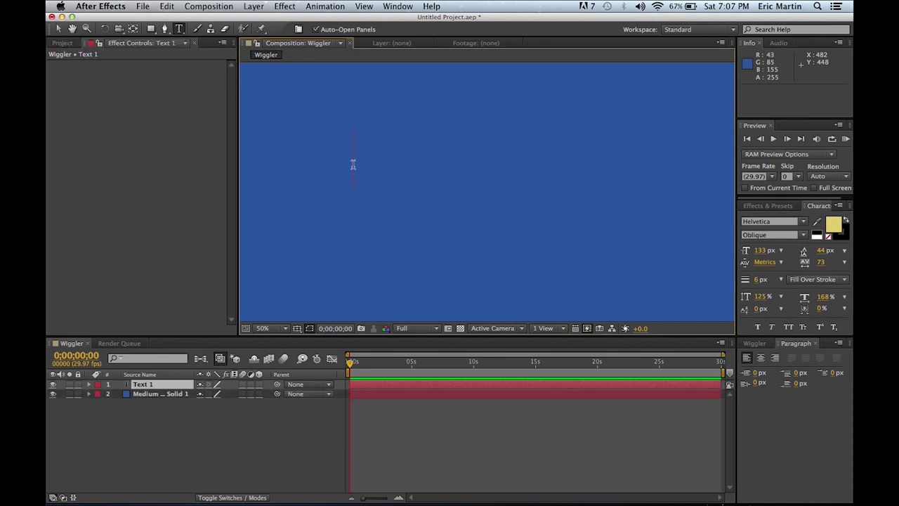
type("Wiggler")
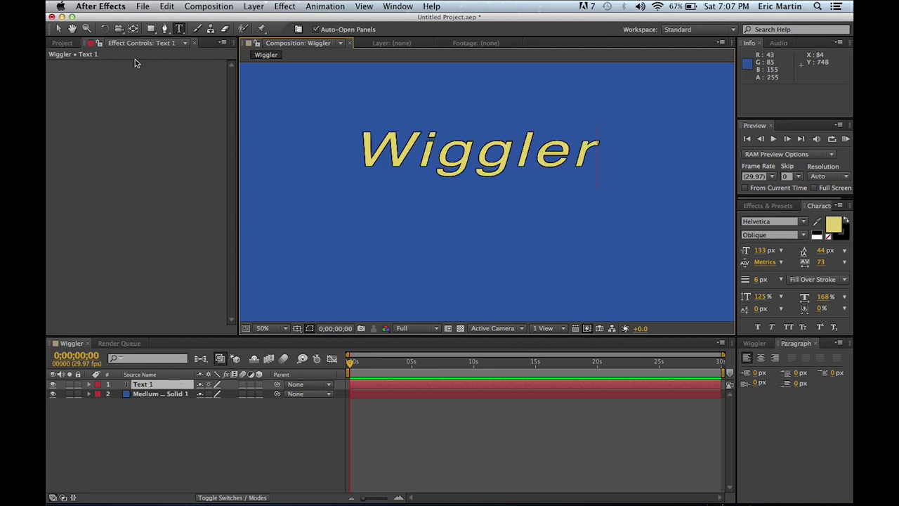
left_click(59, 29)
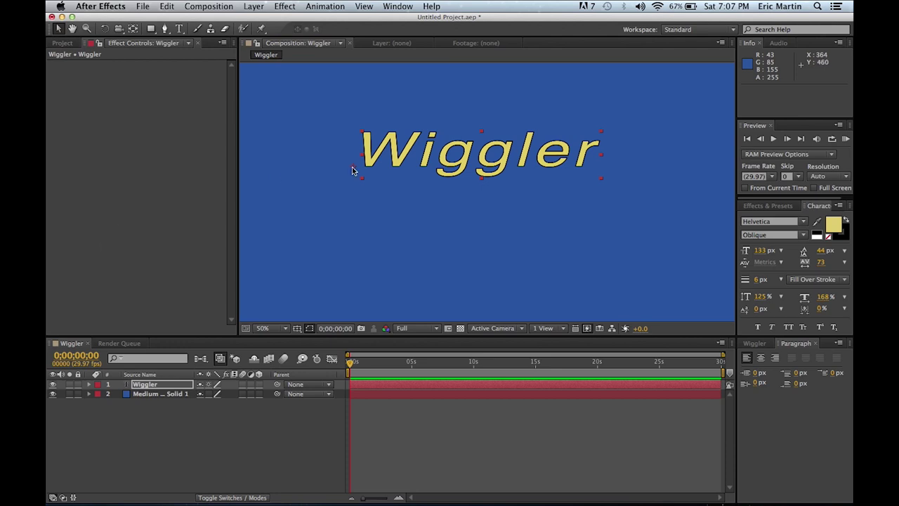
left_click_drag(464, 154, 465, 185)
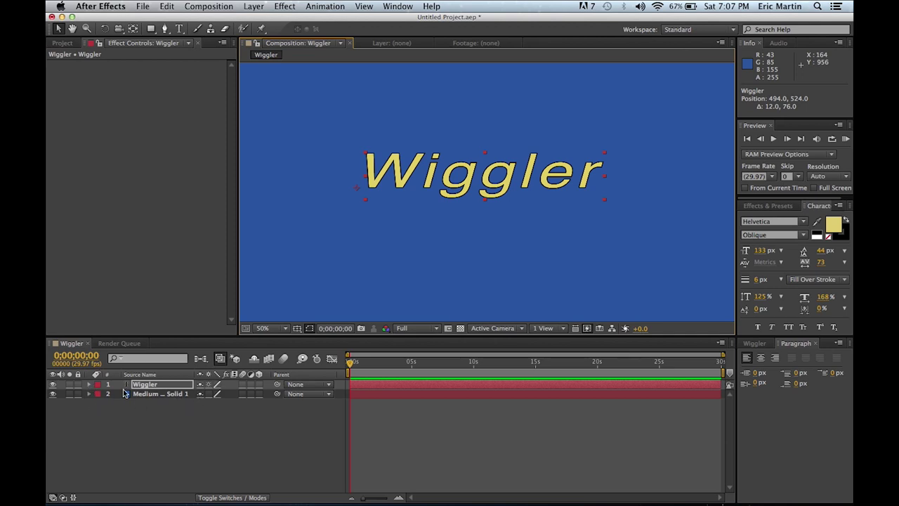
key("p")
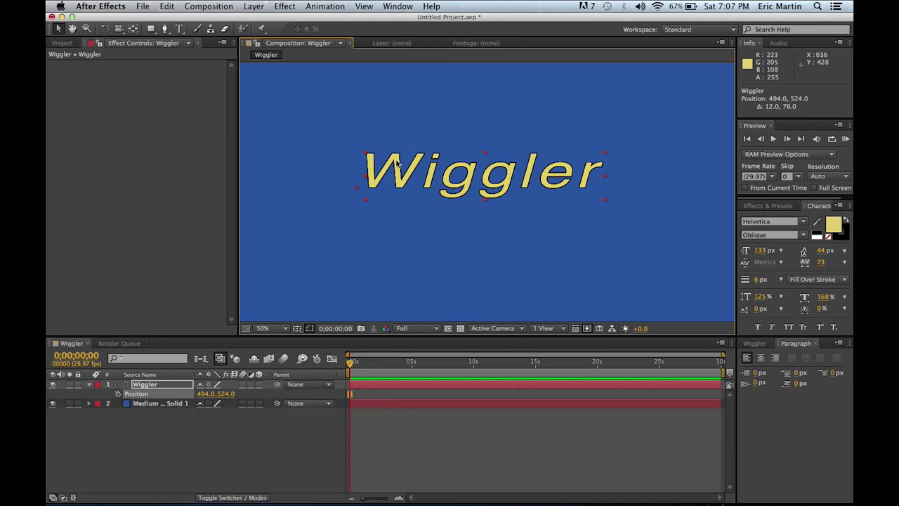
Step: Keyframe Position from off-screen left at 0s to 452, 500 at 0;00;01;09
left_click_drag(516, 176, 175, 172)
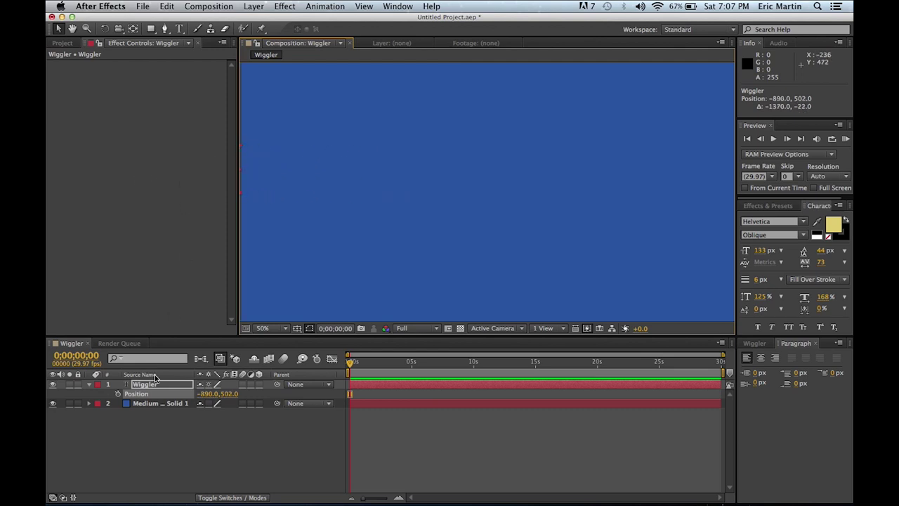
left_click(118, 394)
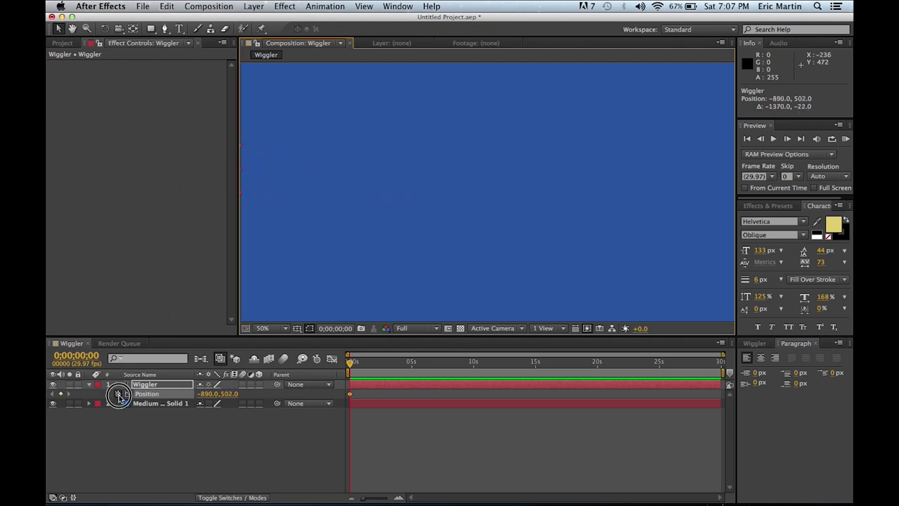
left_click(161, 164)
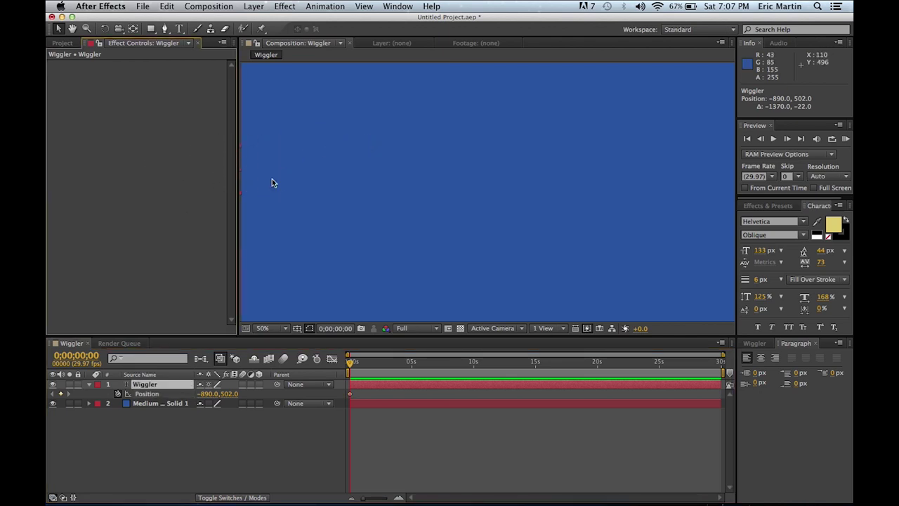
left_click_drag(240, 173, 209, 177)
left_click_drag(378, 363, 366, 365)
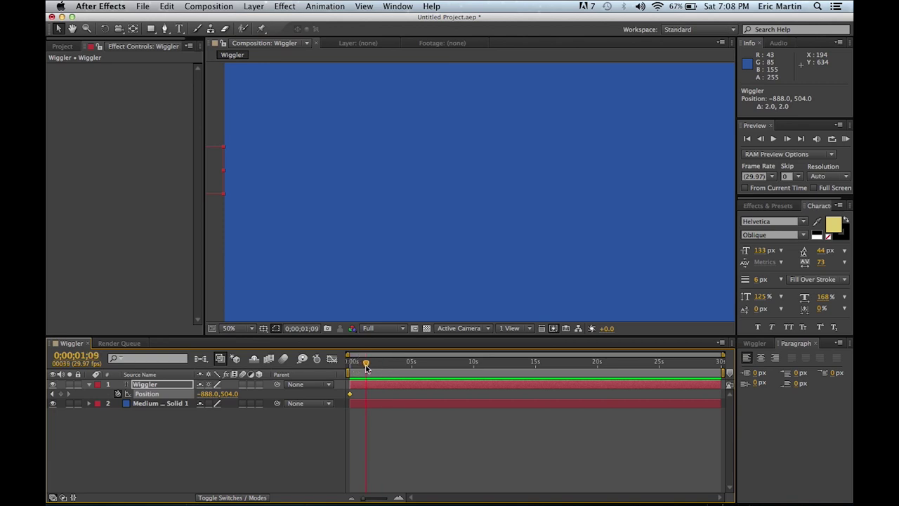
left_click_drag(211, 169, 585, 167)
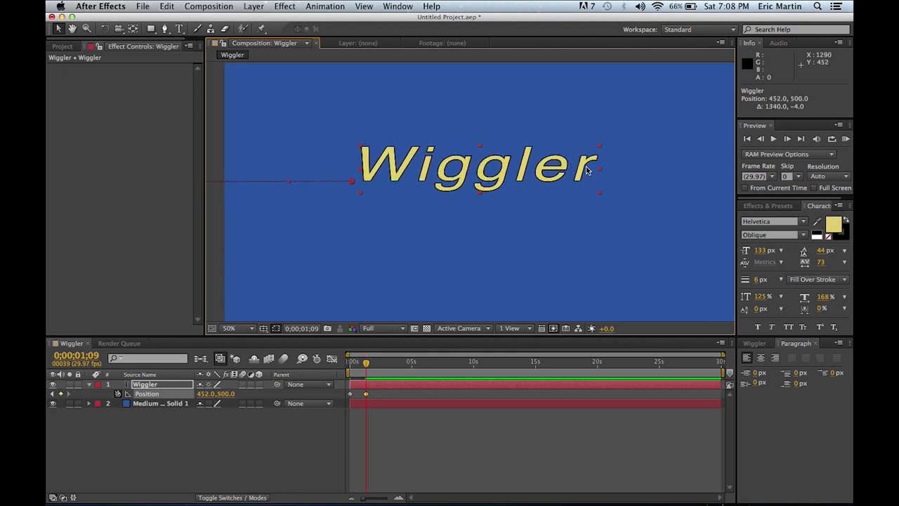
left_click(263, 328)
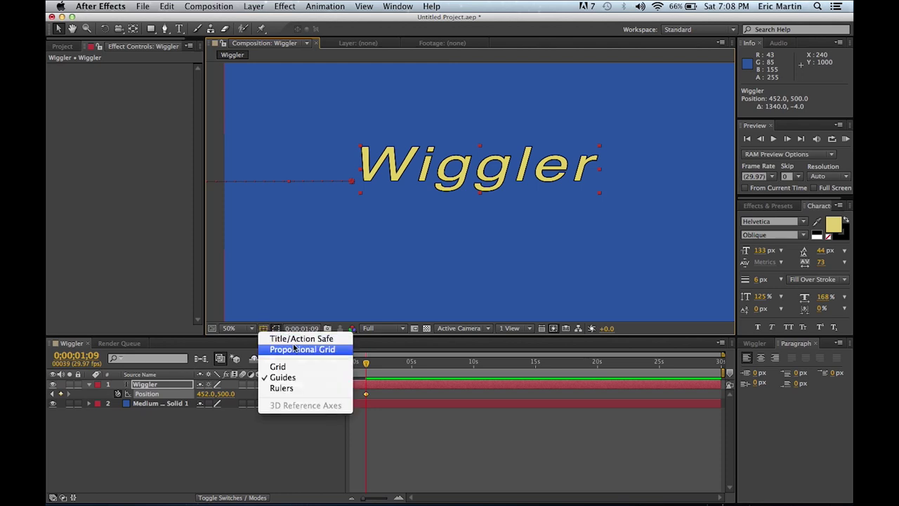
Step: Turn on Title/Action Safe guides and scrub the timeline to check the fly-in
left_click(293, 339)
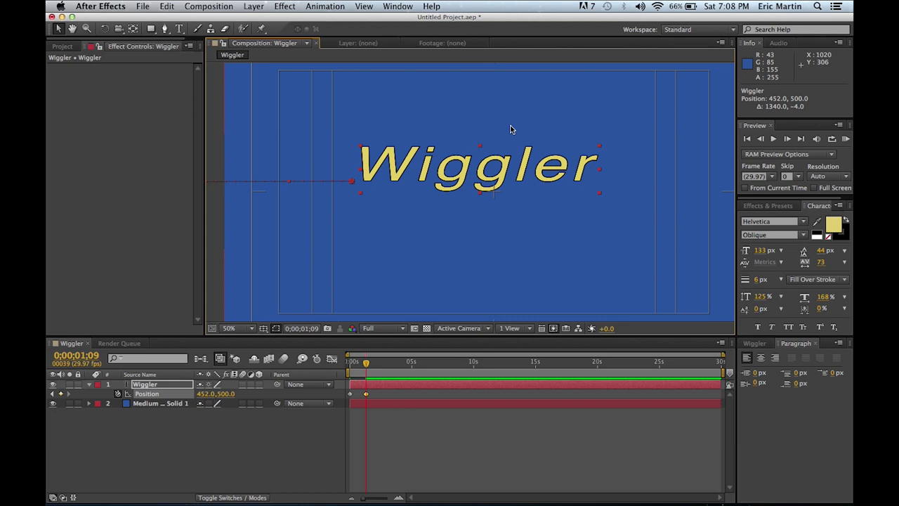
left_click(263, 328)
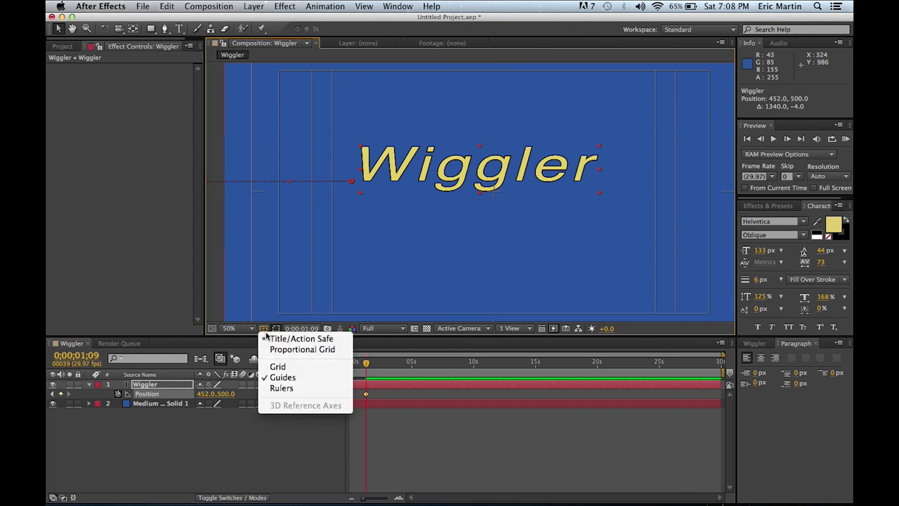
left_click(170, 282)
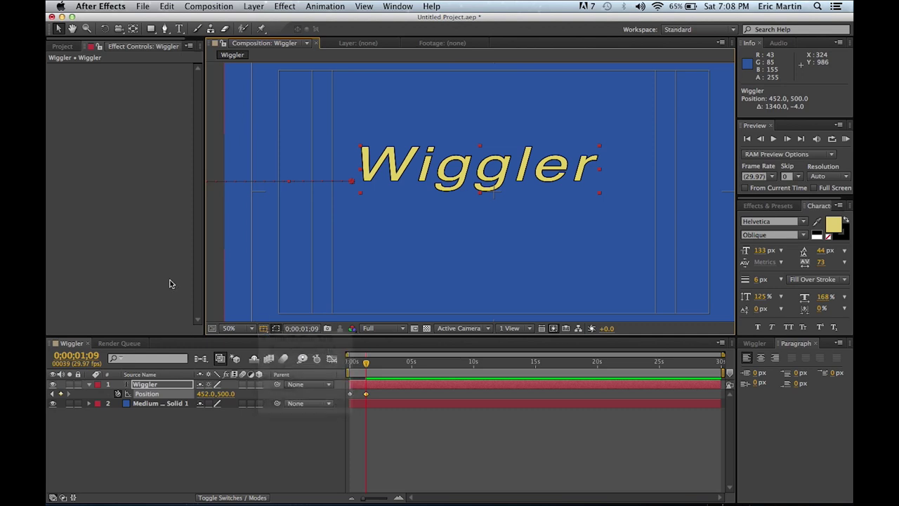
mouse_move(365, 362)
left_mouse_down()
mouse_move(321, 361)
mouse_move(379, 364)
mouse_move(345, 361)
mouse_move(365, 361)
left_mouse_up()
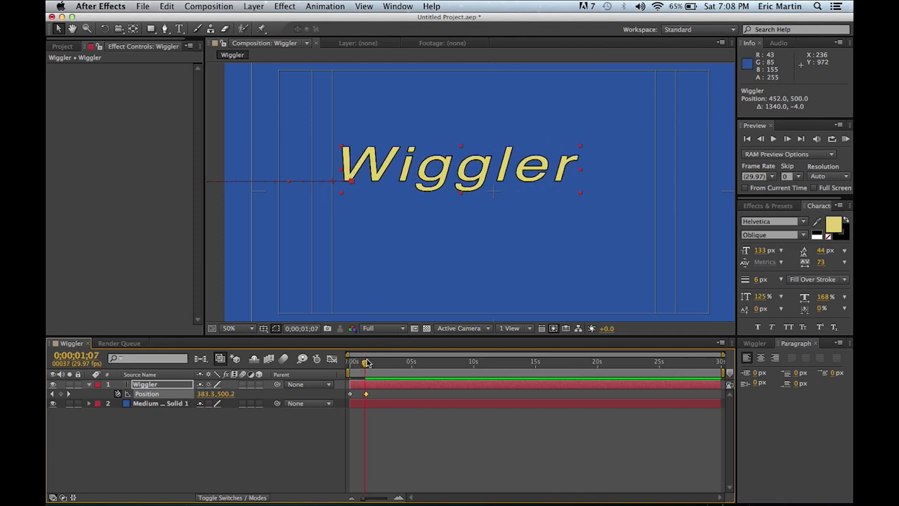
left_click(119, 395, "alt")
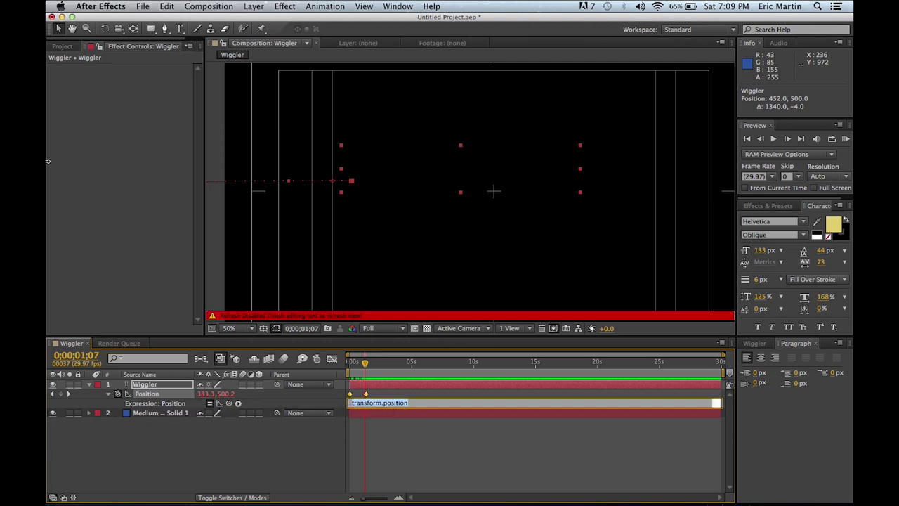
Step: Enter a wiggle(1,100) expression on Position and preview the jittering slide-in
type("wiggle")
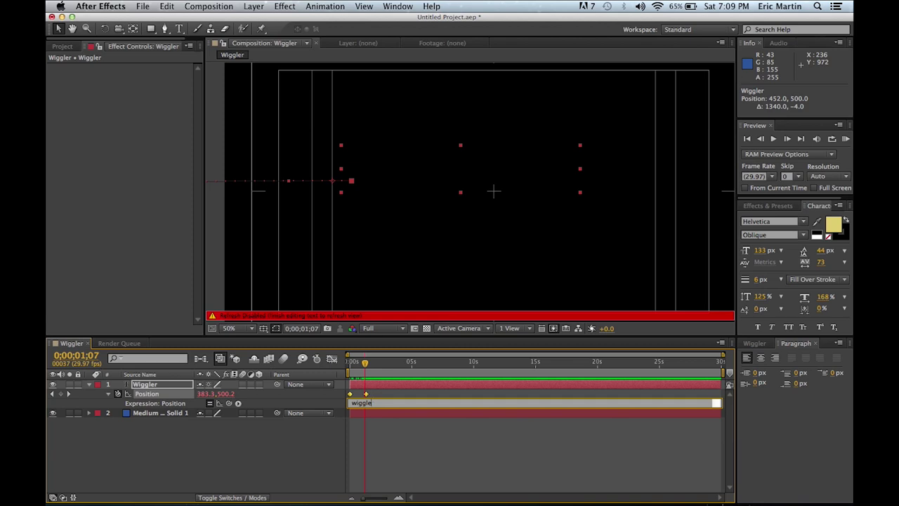
type("r(1,100)")
left_click(175, 275)
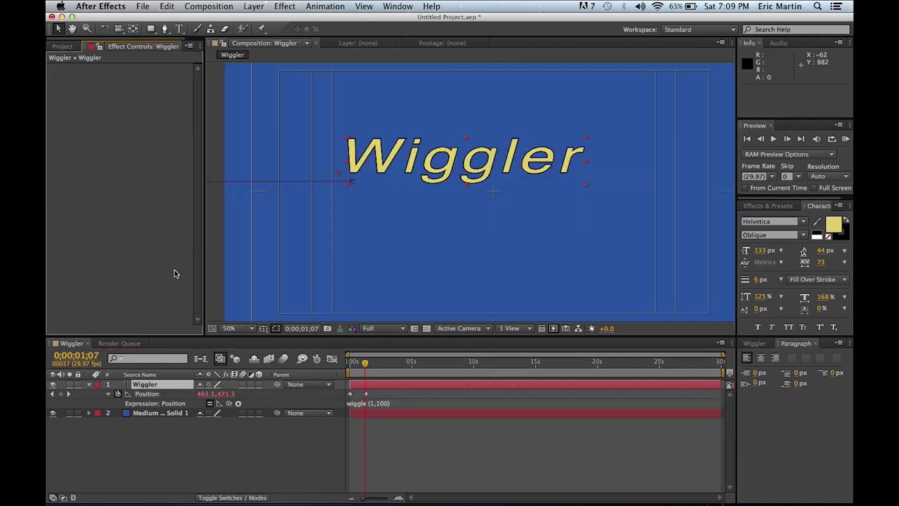
key("space")
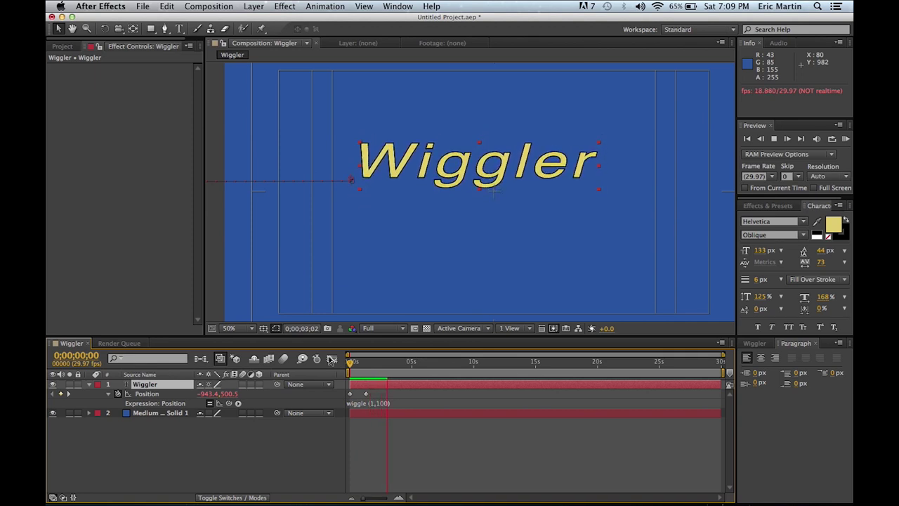
Step: Change the expression to wiggle(3,500) and preview the wider, faster jitter from the start
key("space")
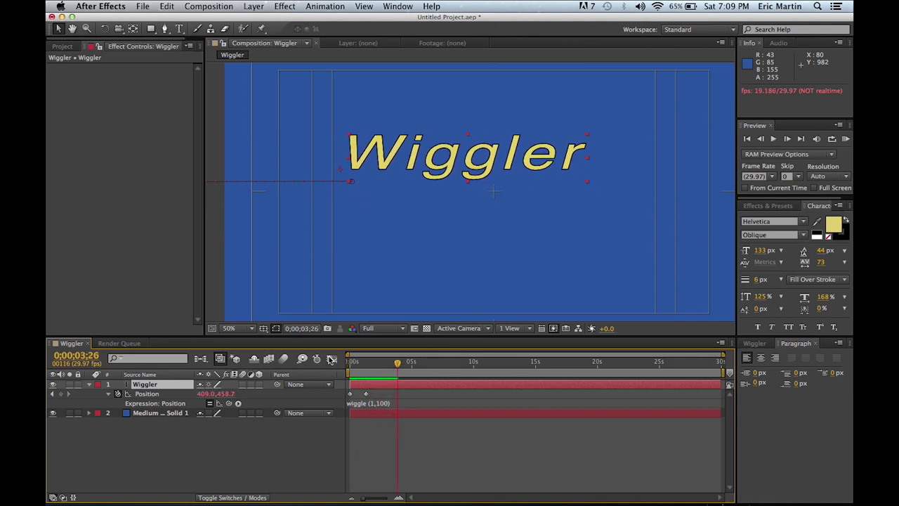
left_click(369, 404)
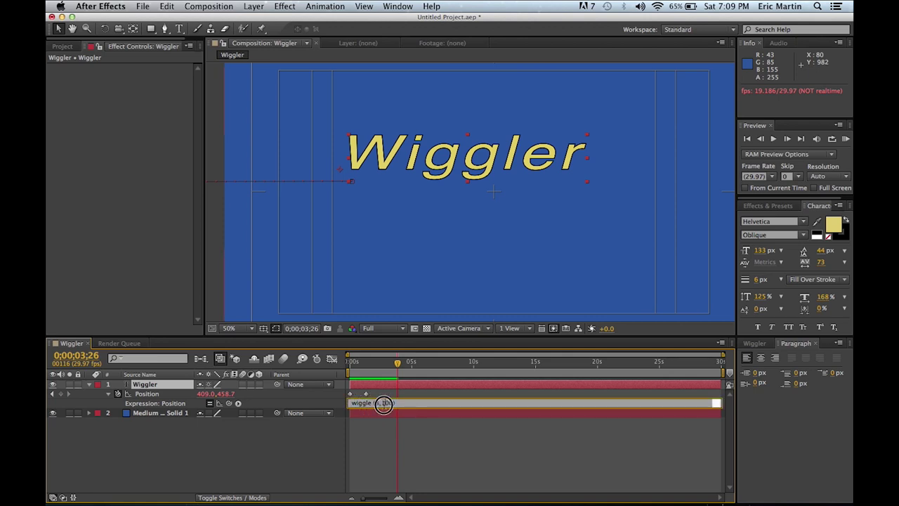
left_click(387, 437)
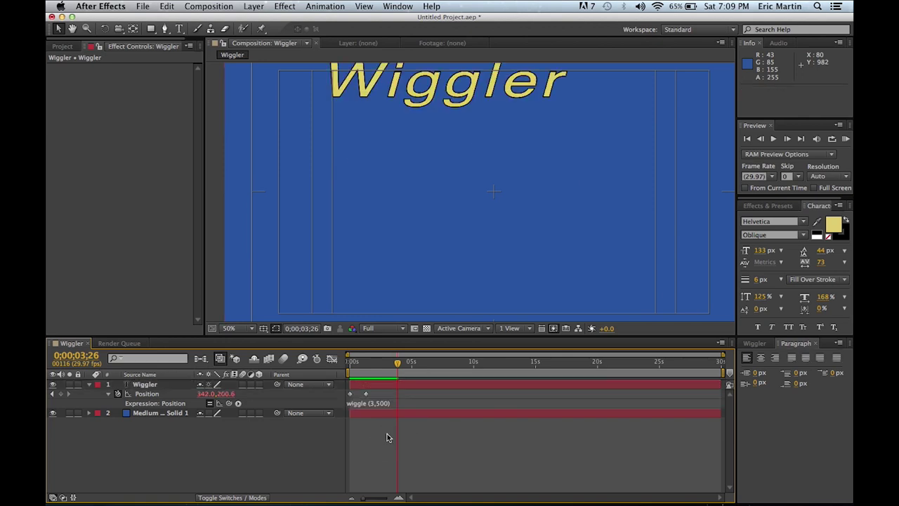
key("KP_0")
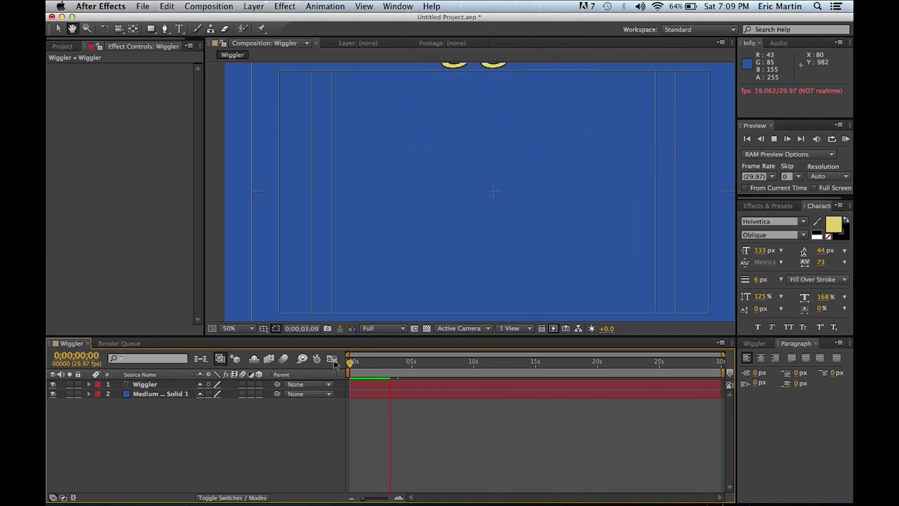
key("space")
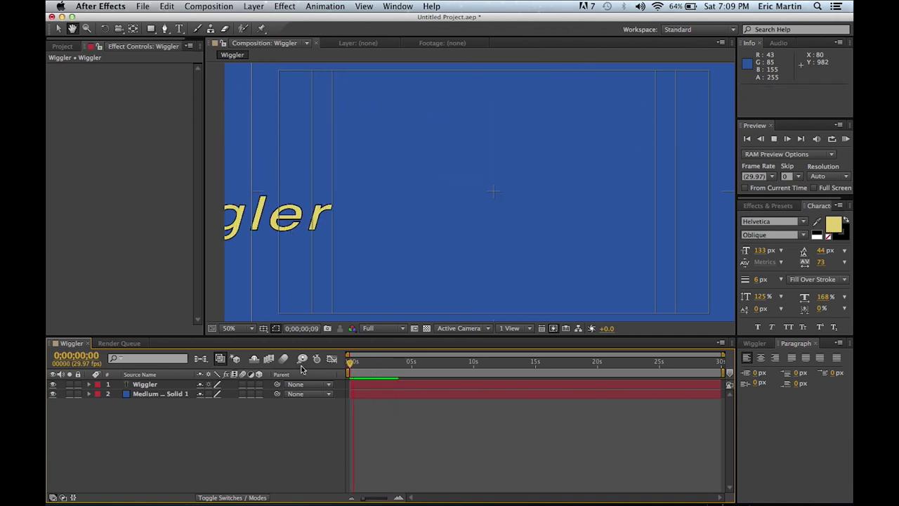